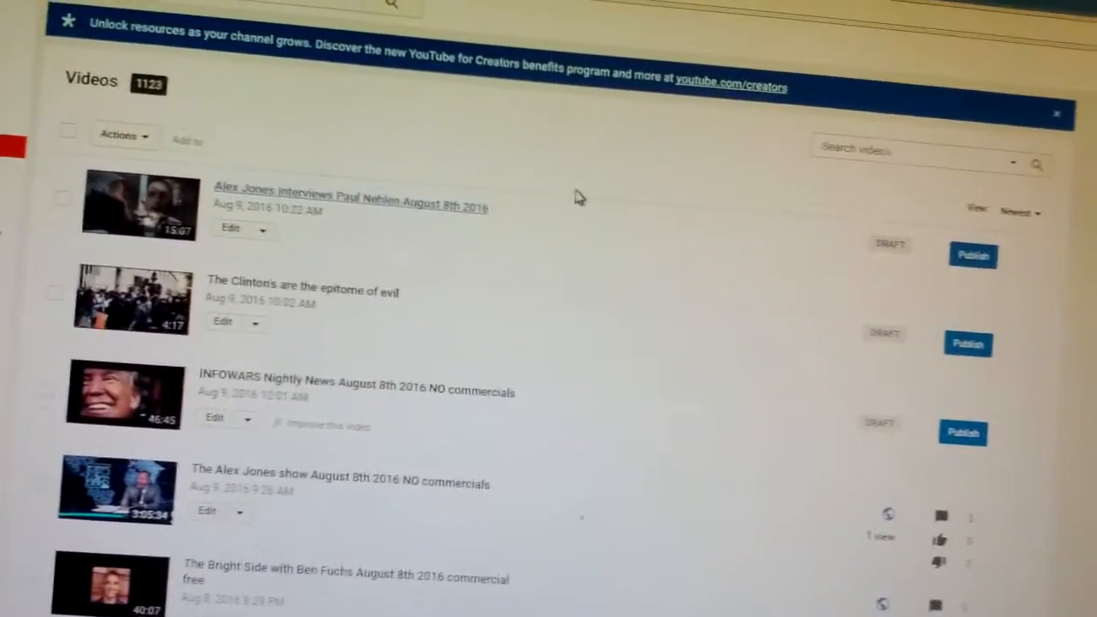
- Refresh the other channel's Videos list to see the Alex Jones show uploads
{"action": "key", "text": "F5"}
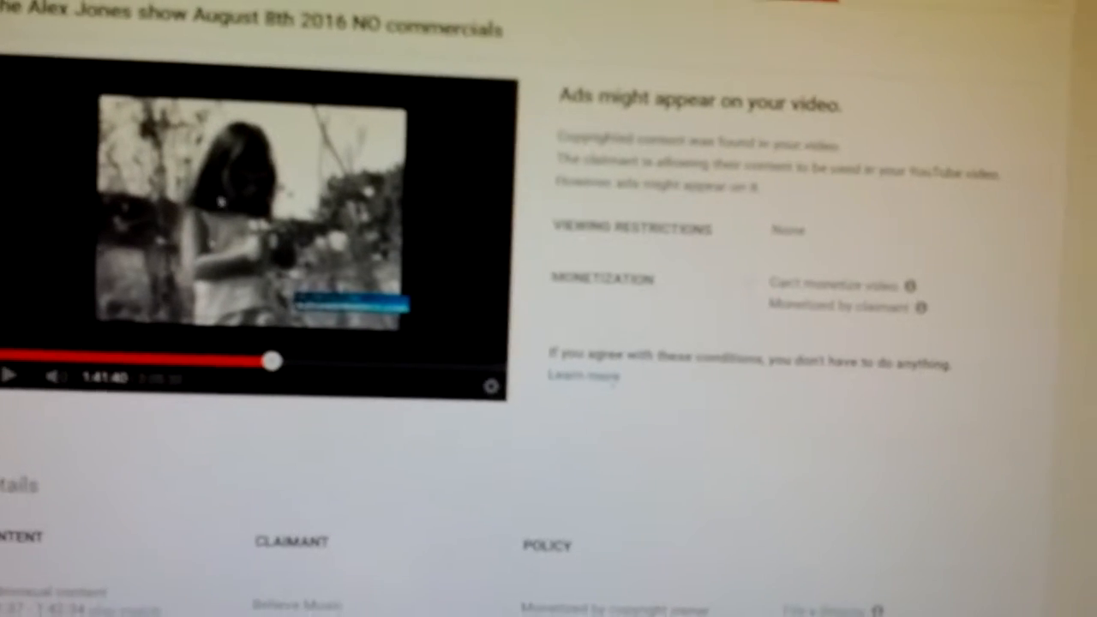
- Go back from the copyright details to the video list and dismiss the Google notifications popup
{"action": "key", "text": "alt+Left"}
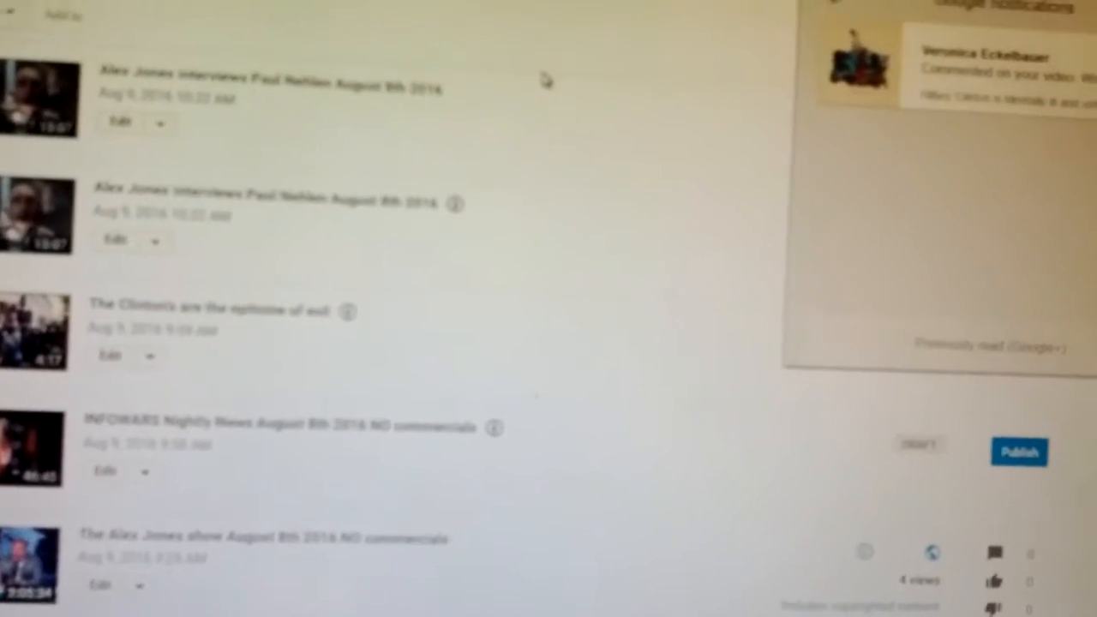
{"action": "left_click", "coordinate": [556, 62]}
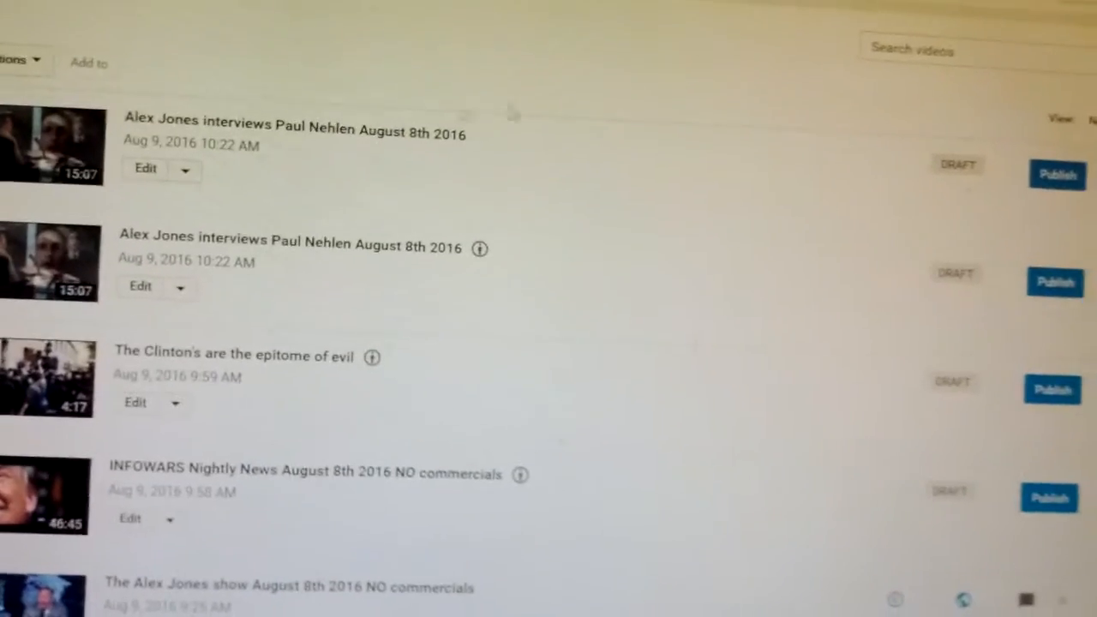